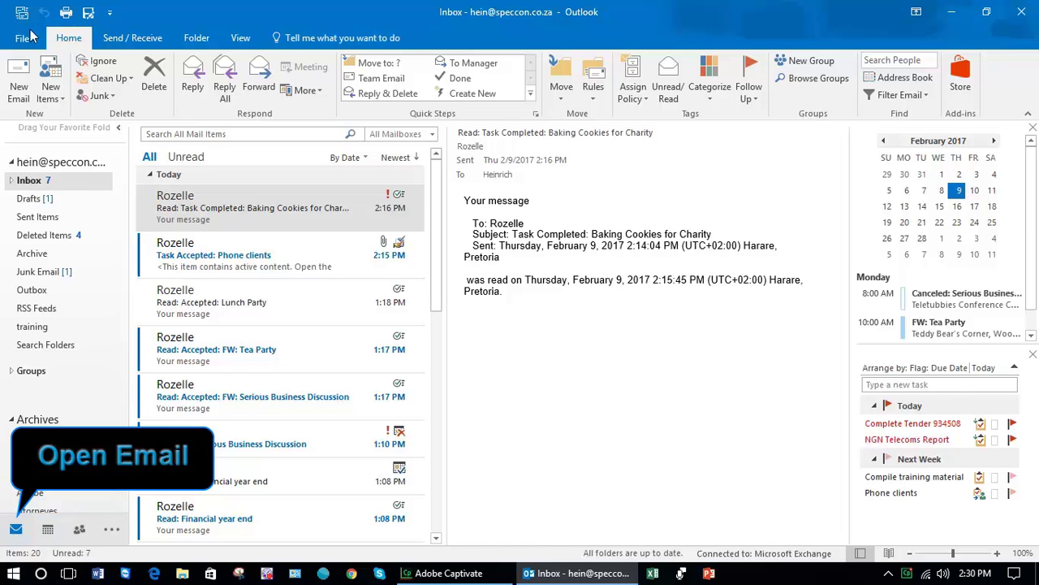
# - Drop down the Categorize list showing ABC Client, Urgent and the colour categories
pyautogui.click(710, 101)
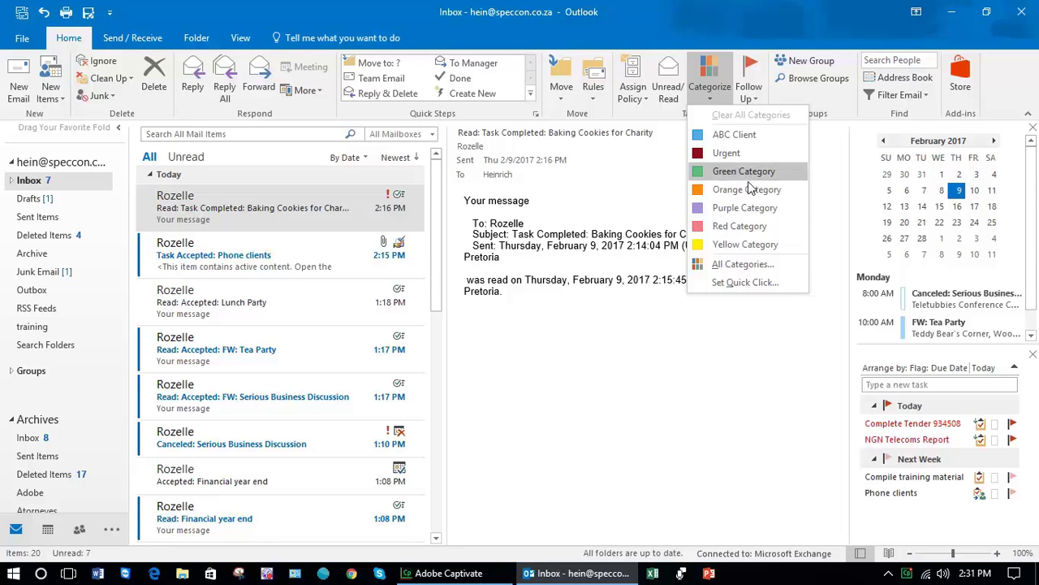
# - Make ABC Client dark red and rename it Urgent, merging with the existing Urgent
pyautogui.click(740, 265)
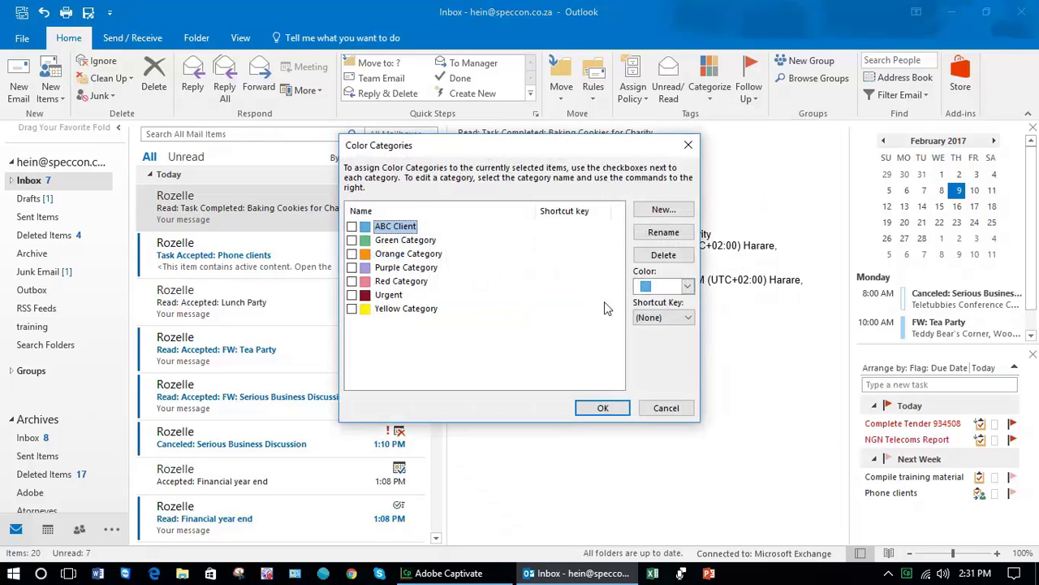
pyautogui.click(656, 287)
pyautogui.click(661, 369)
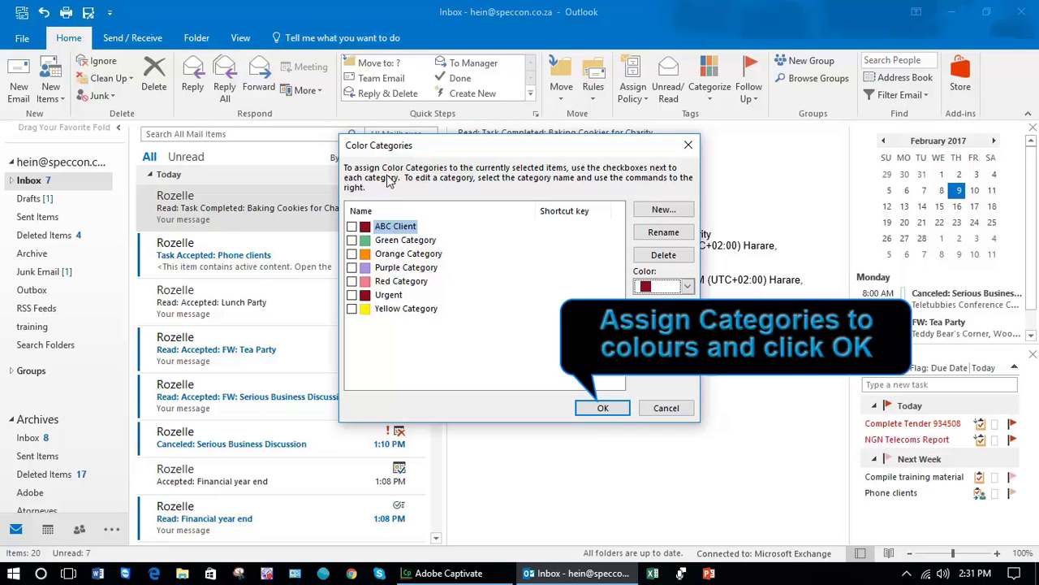
pyautogui.click(396, 228)
pyautogui.write('gent')
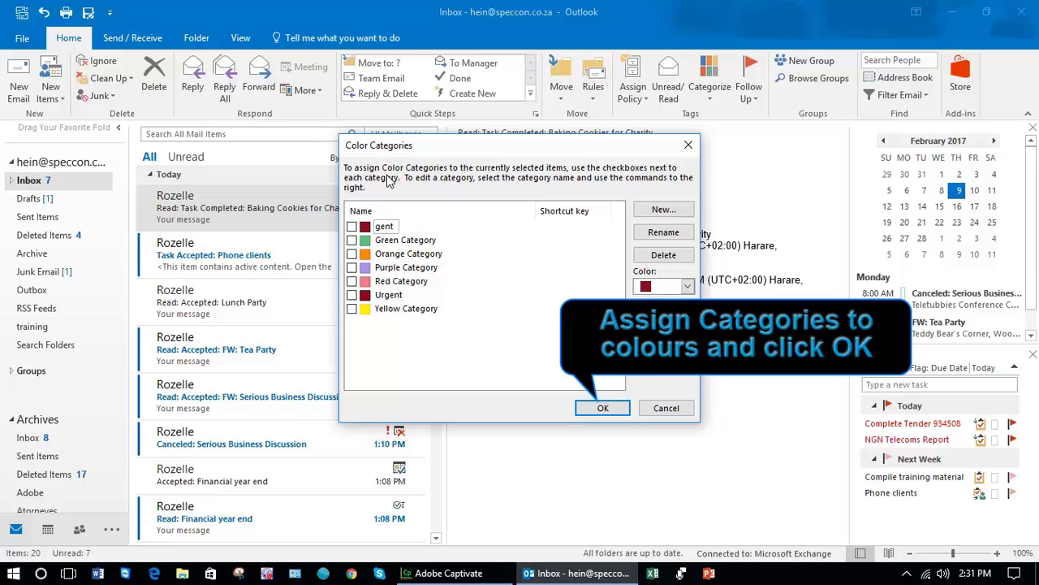
pyautogui.press('BackSpace')
pyautogui.press('BackSpace')
pyautogui.press('BackSpace')
pyautogui.press('BackSpace')
pyautogui.write('Urgent')
pyautogui.press('Return')
pyautogui.click(494, 328)
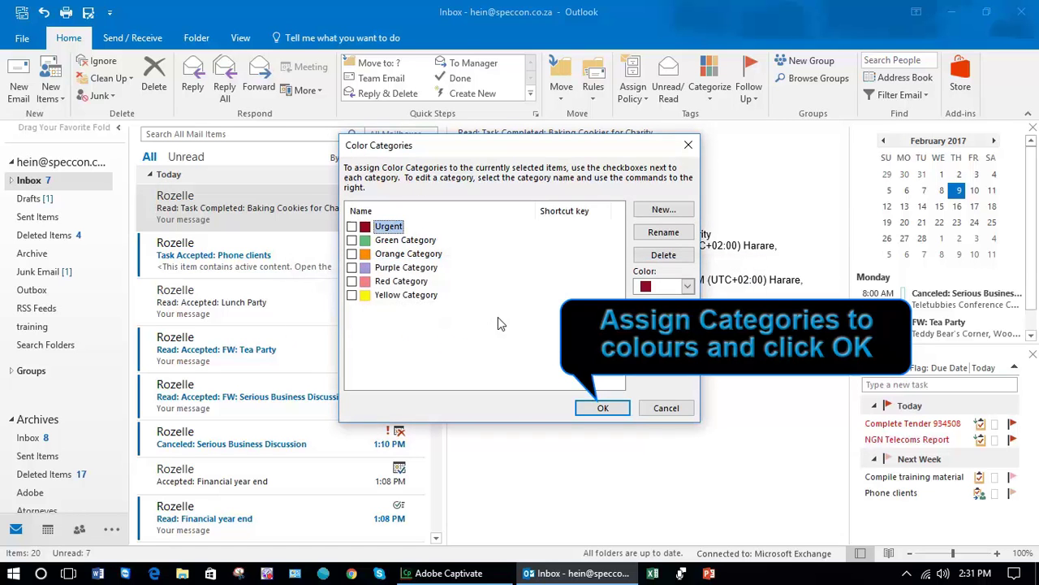
# - Rename Green Category to When possible and Orange Category to Read, then save
pyautogui.click(410, 240)
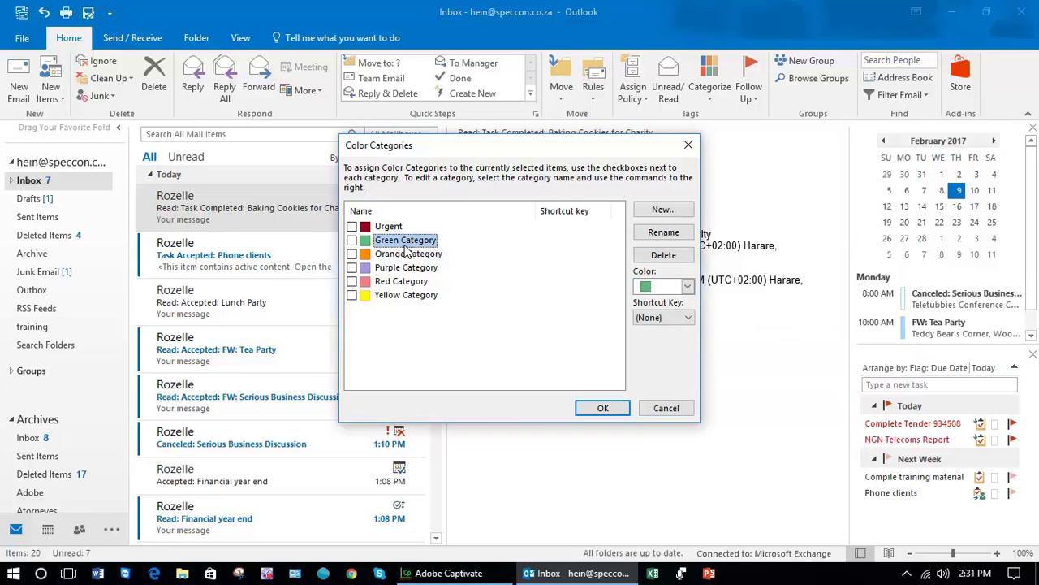
pyautogui.click(663, 233)
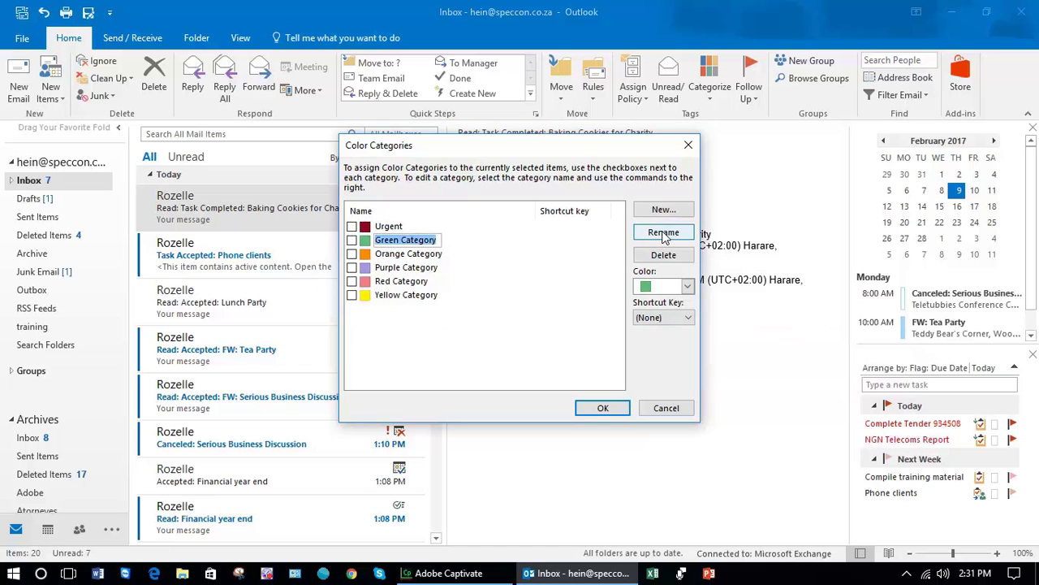
pyautogui.write('When')
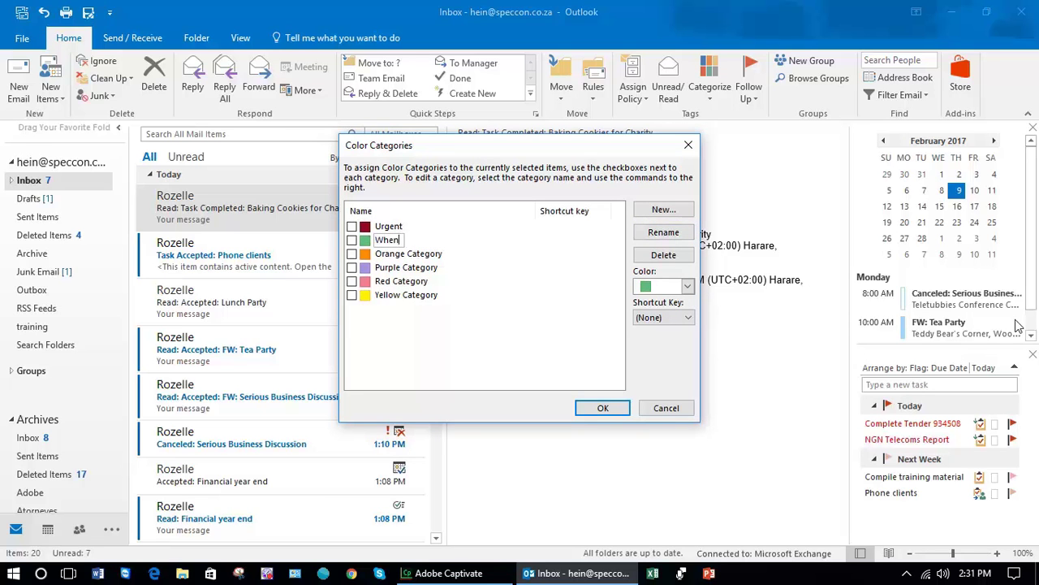
pyautogui.write(' possible')
pyautogui.click(432, 255)
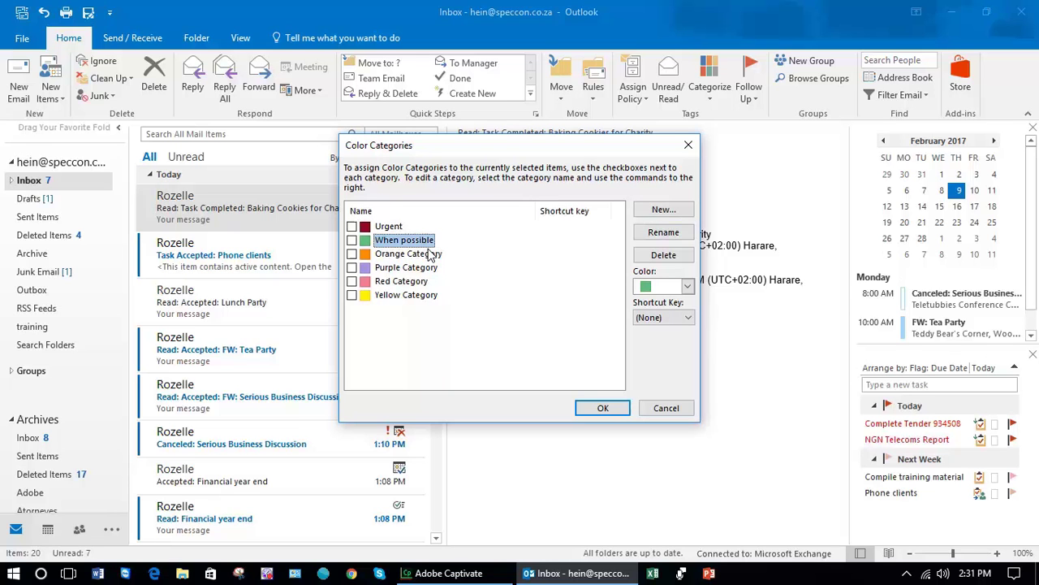
pyautogui.click(663, 233)
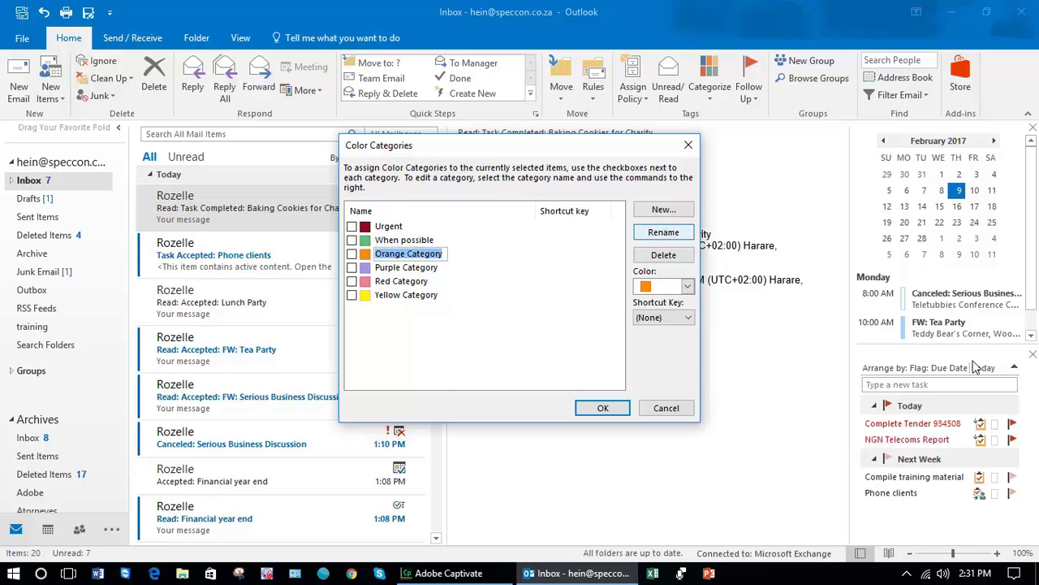
pyautogui.write('Rea')
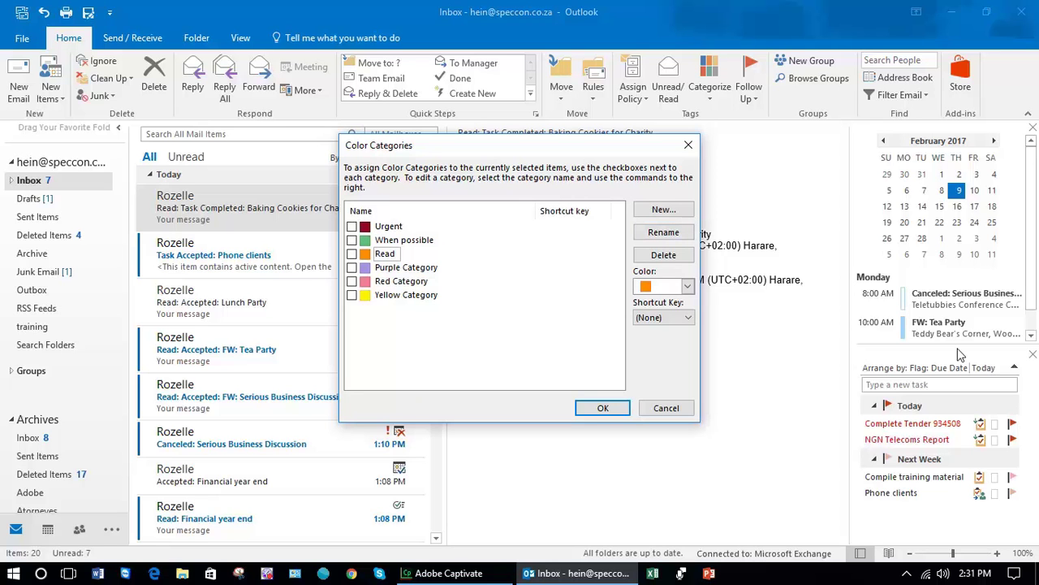
pyautogui.write('d')
pyautogui.press('Return')
pyautogui.click(614, 409)
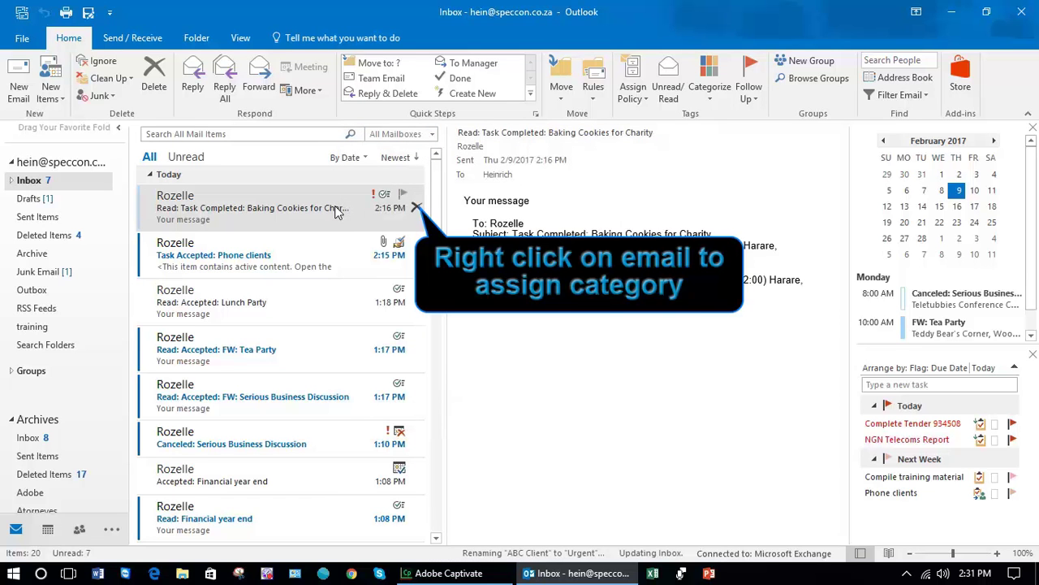
# - Tag the Baking Cookies and Lunch Party emails with the Urgent category
pyautogui.rightClick(337, 210)
pyautogui.moveTo(381, 328)
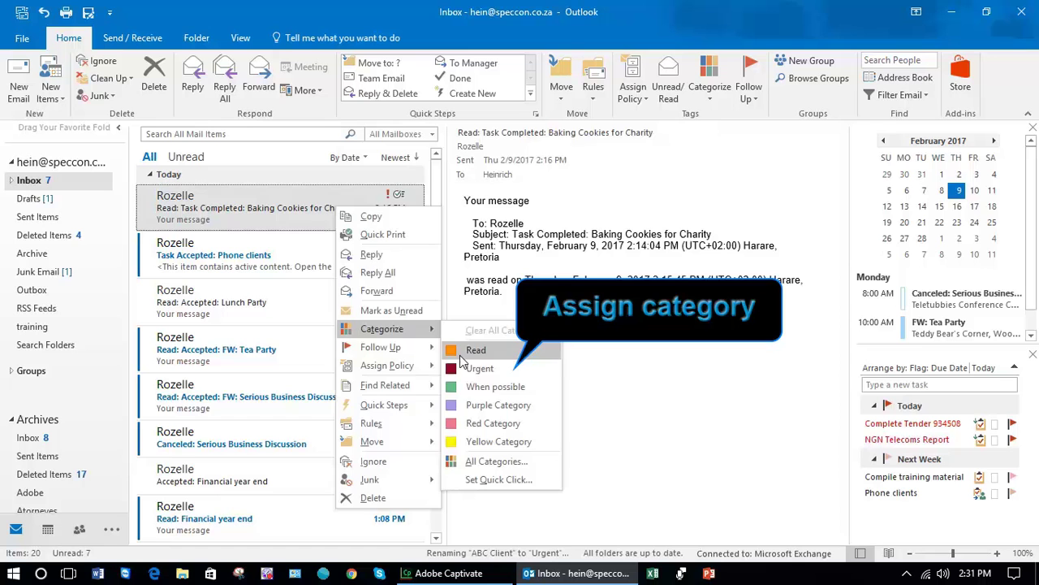
pyautogui.click(475, 370)
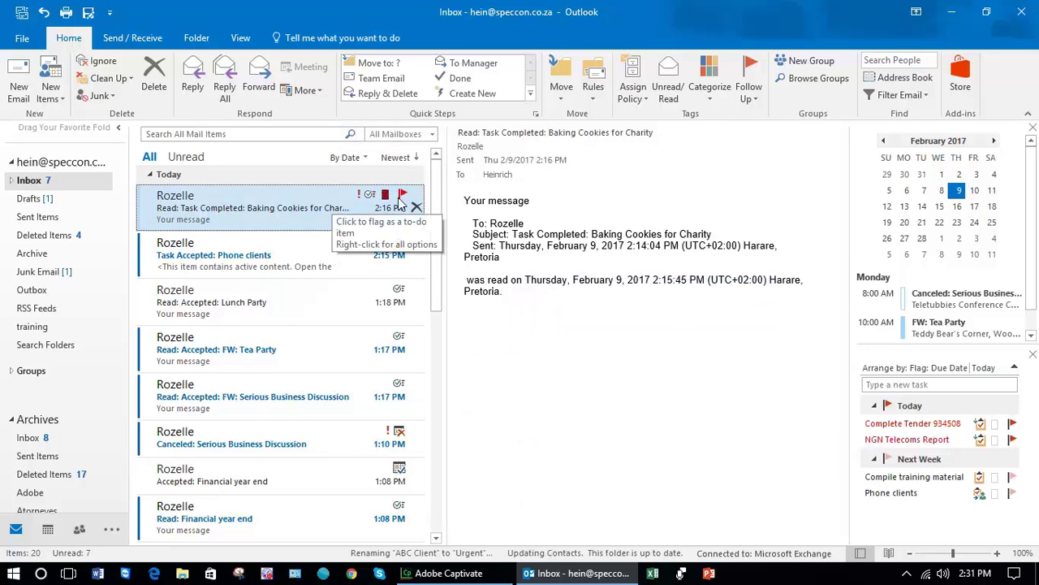
pyautogui.rightClick(387, 314)
pyautogui.moveTo(441, 131)
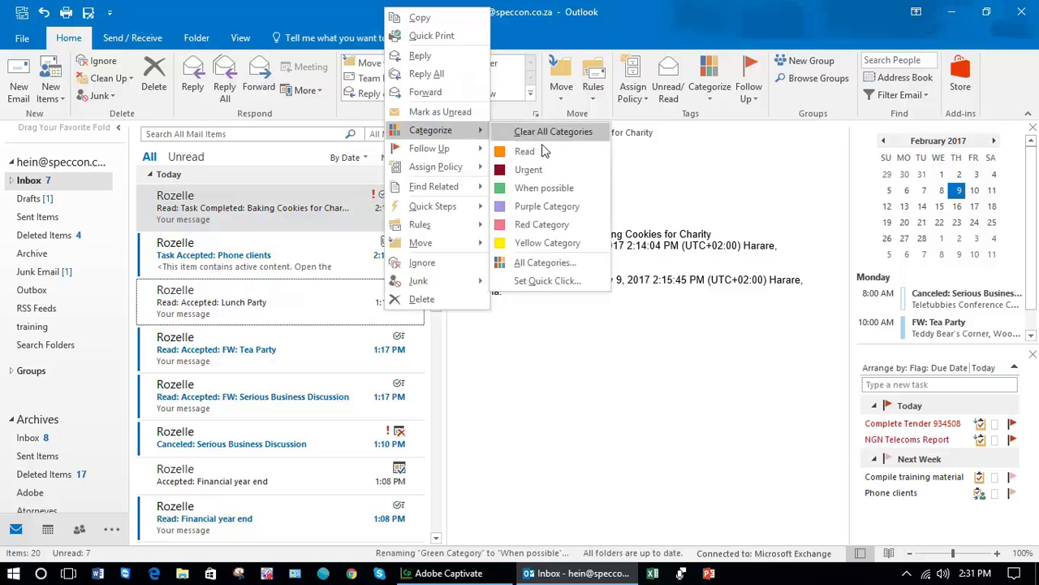
pyautogui.click(528, 169)
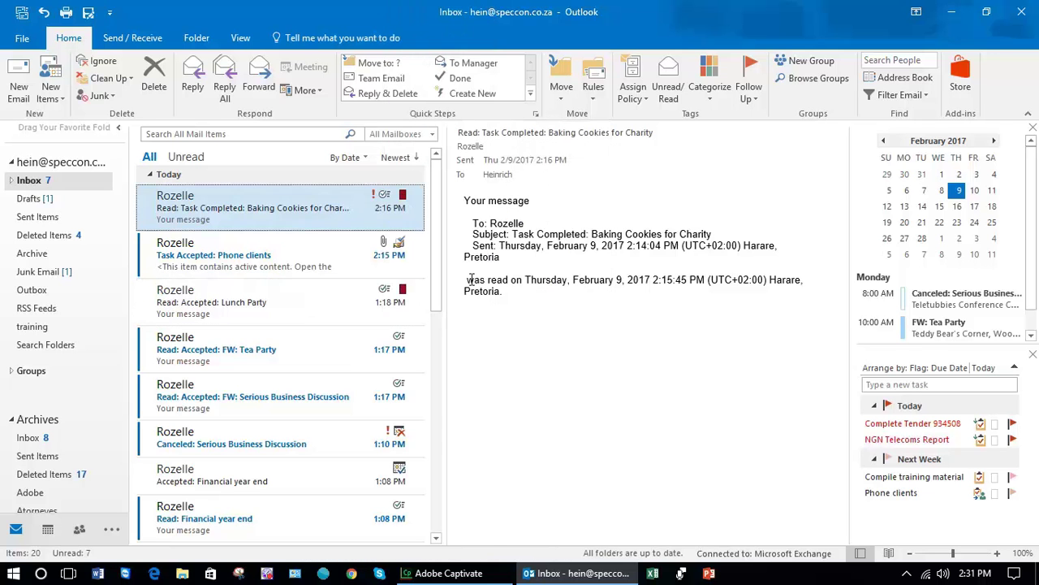
# - Tag the cancelled Serious Business Discussion email Read and Financial year end When possible
pyautogui.rightClick(362, 446)
pyautogui.moveTo(422, 261)
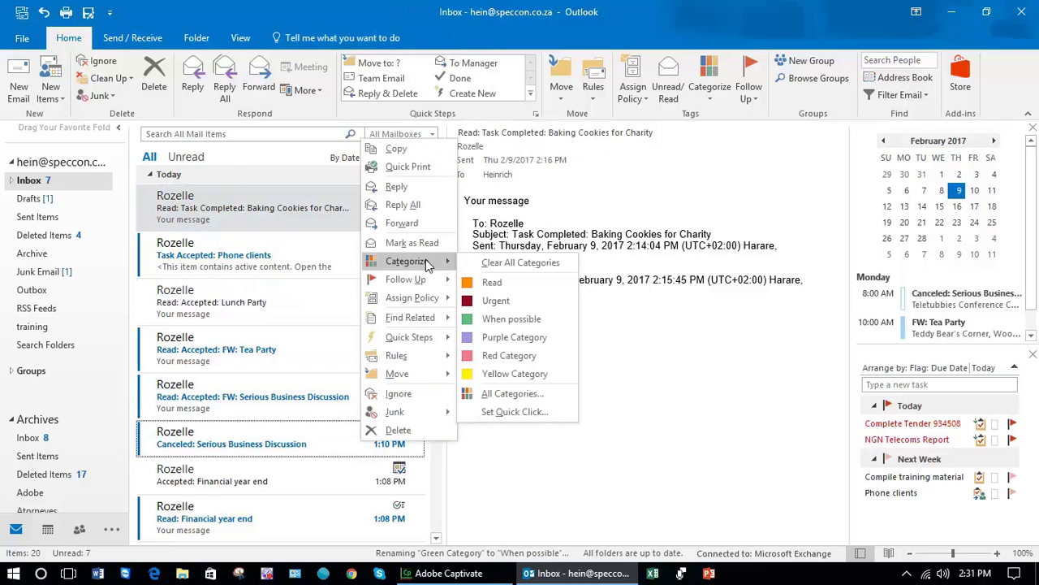
pyautogui.click(491, 284)
pyautogui.rightClick(374, 471)
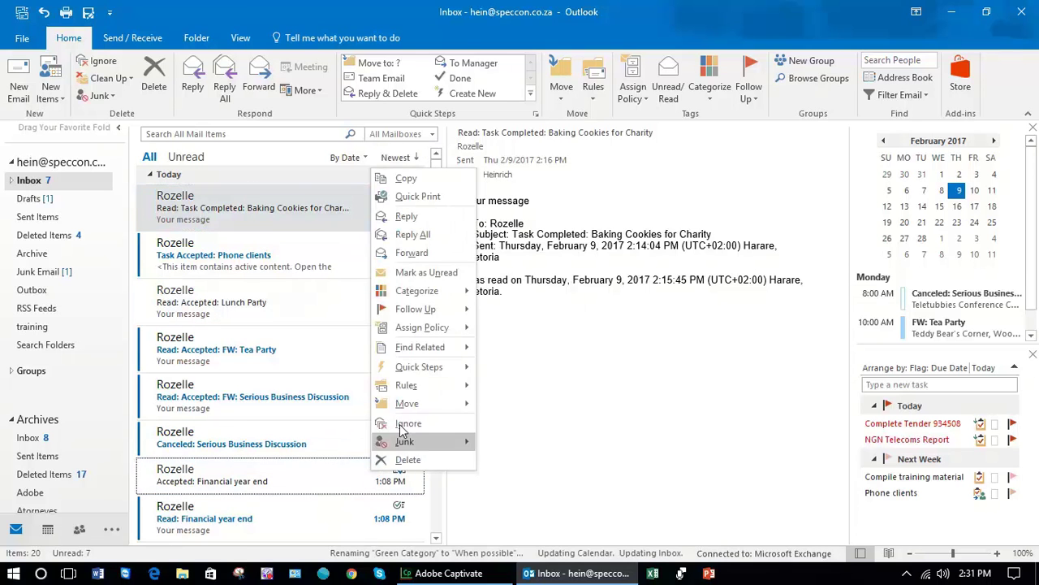
pyautogui.moveTo(418, 291)
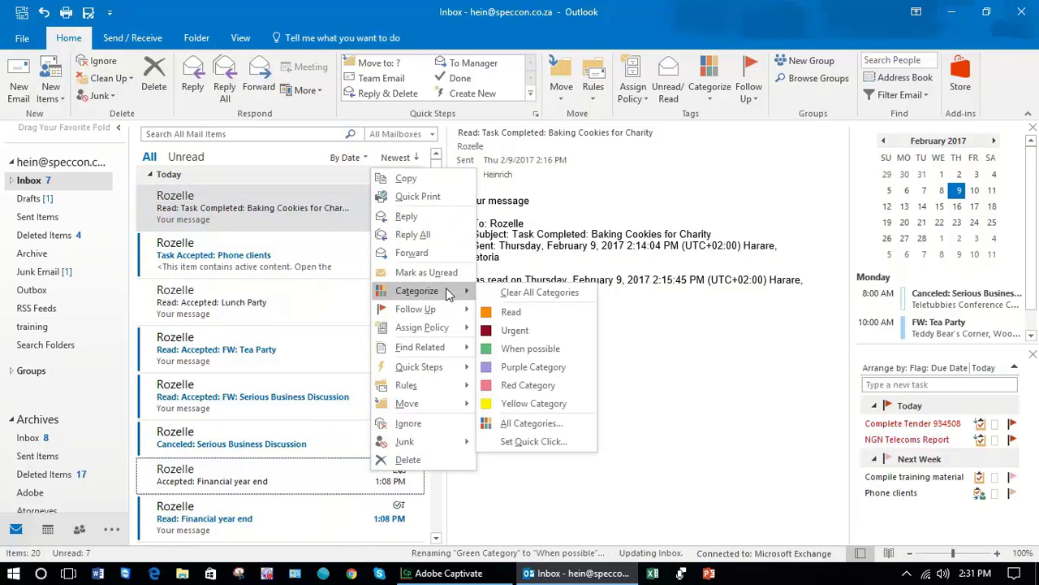
pyautogui.click(513, 354)
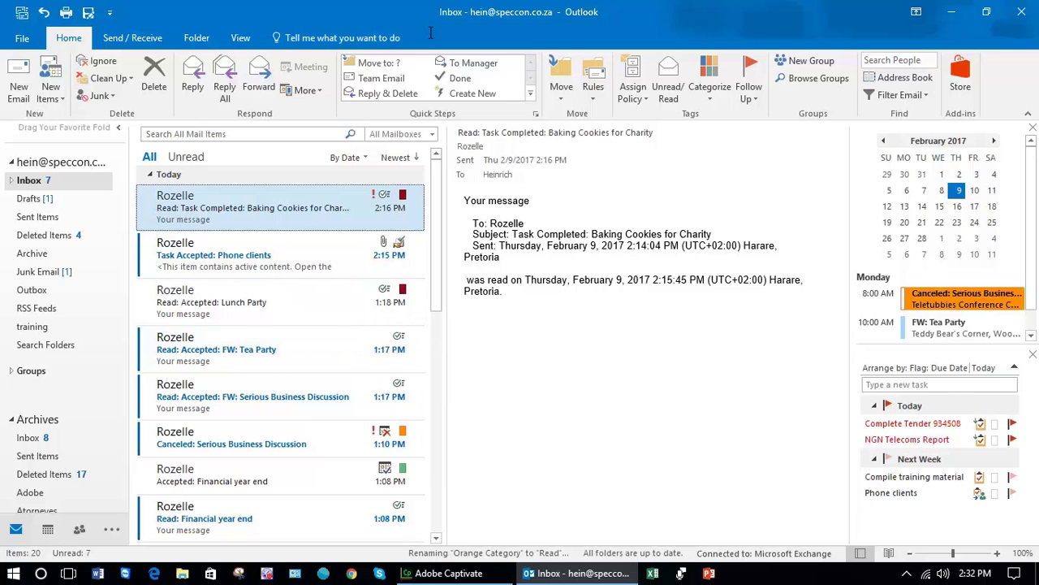
# - Arrange the inbox by Categories and review the (none), Read, Urgent and When possible groups
pyautogui.click(241, 40)
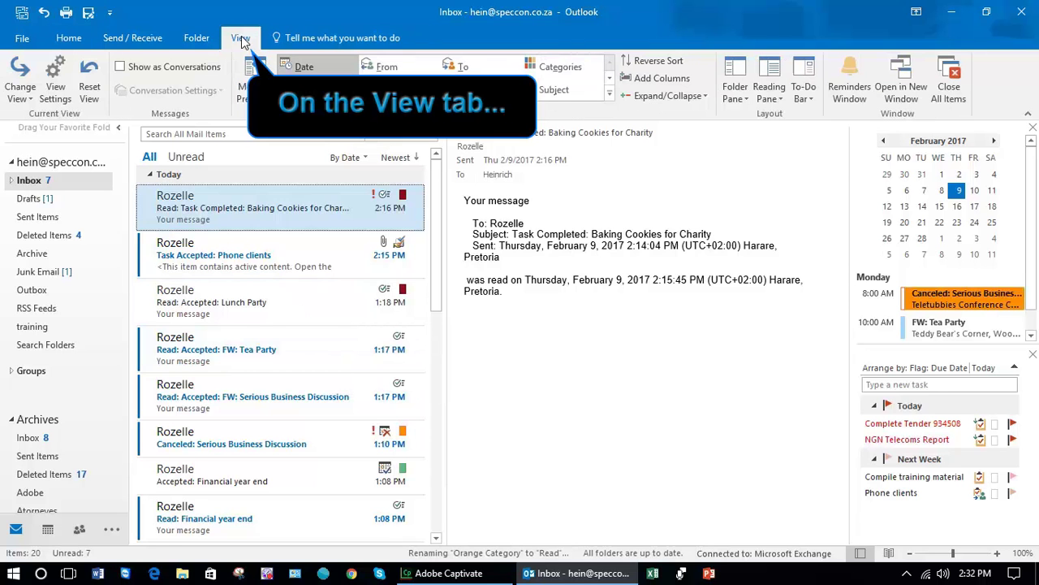
pyautogui.click(556, 70)
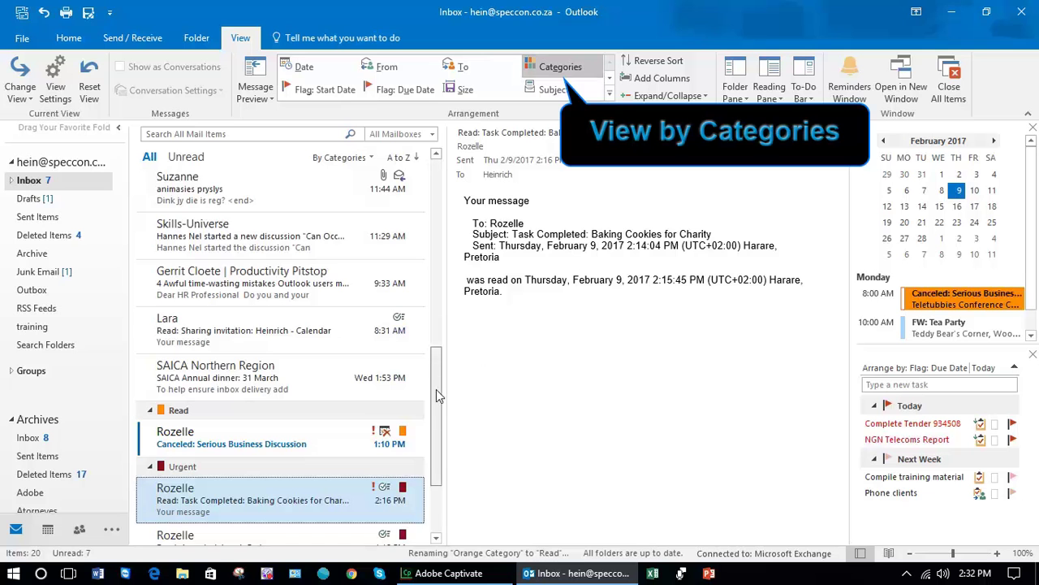
pyautogui.scroll(-2, 436, 388)
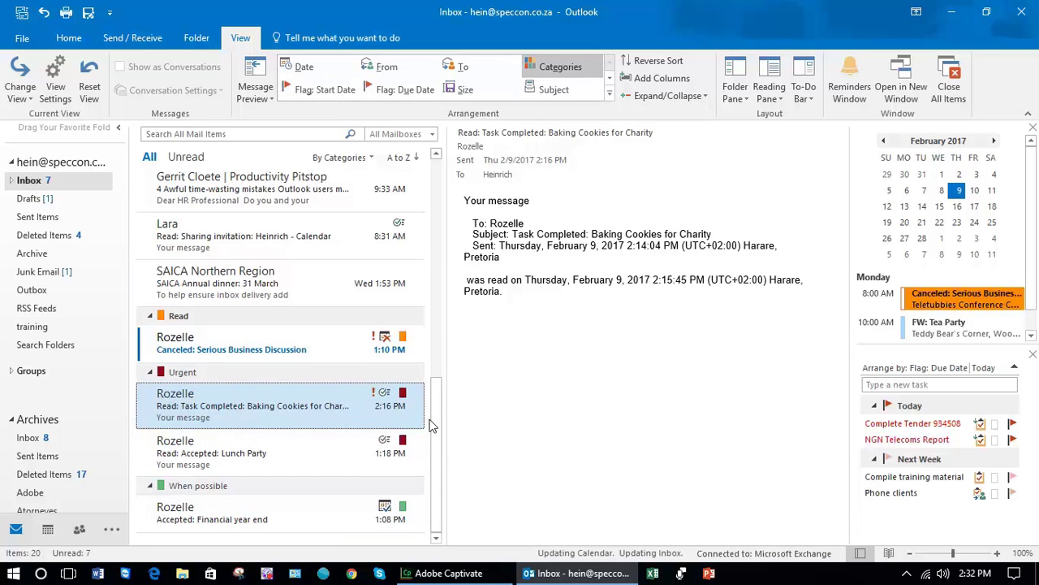
pyautogui.moveTo(434, 424); pyautogui.dragTo(436, 203)
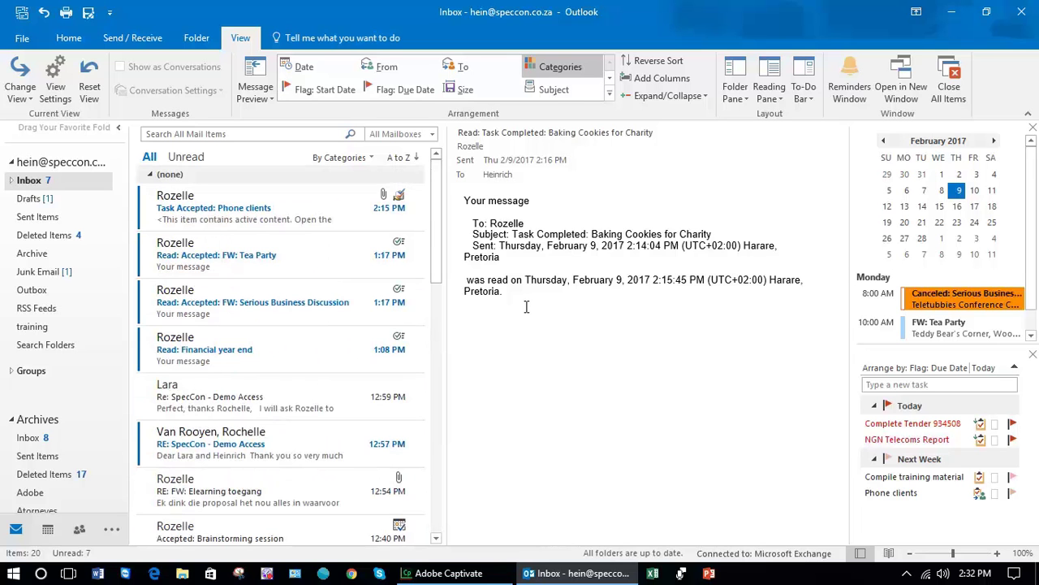
pyautogui.moveTo(52, 539)
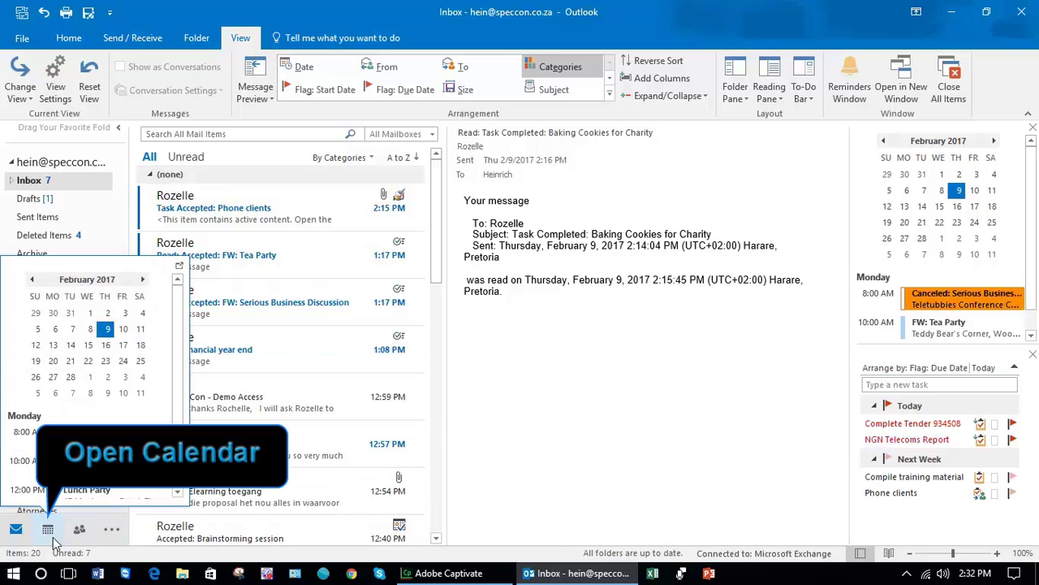
# - In the February 2017 calendar, bring up category choices for the Jan 31 ATL Templates appointment
pyautogui.click(49, 538)
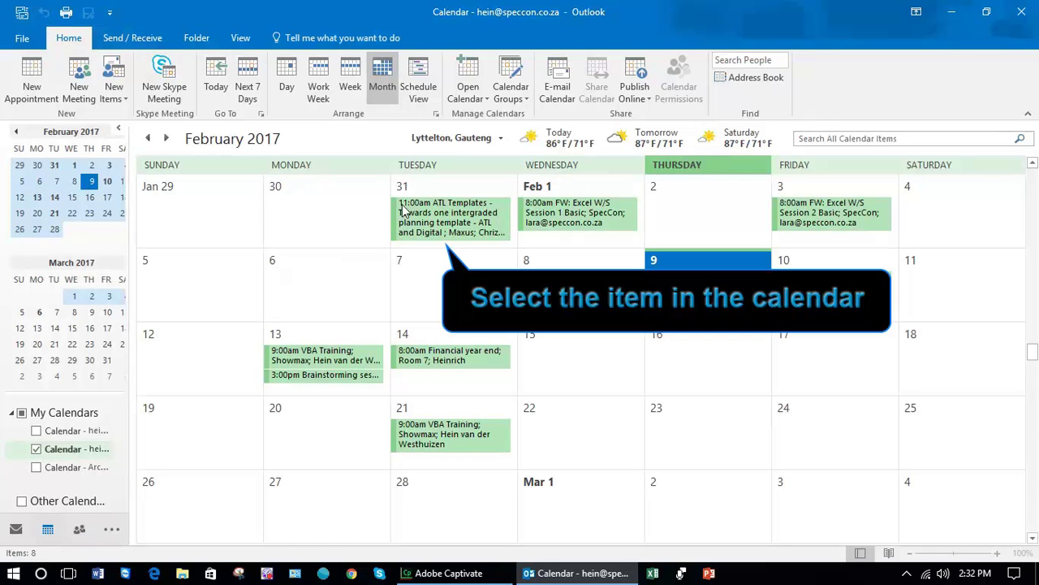
pyautogui.click(430, 218)
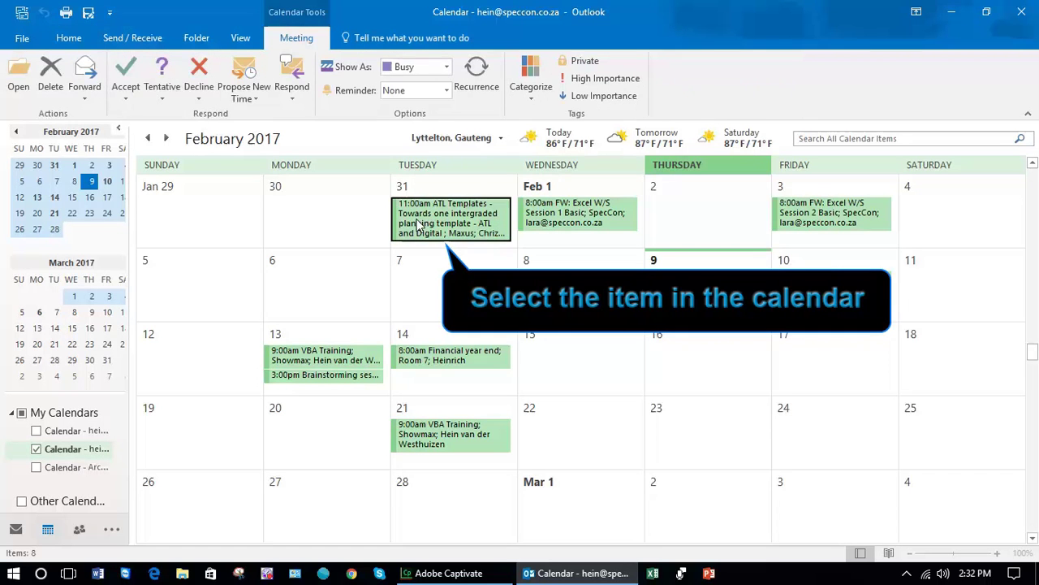
pyautogui.click(527, 90)
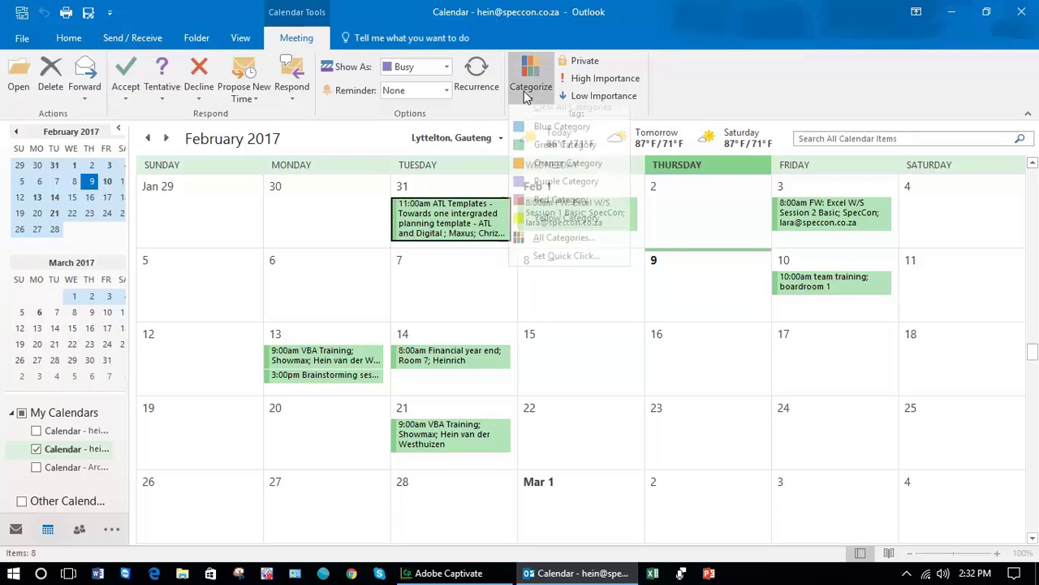
# - Rename Blue Category to Meetings and Purple Category to Training Sessions, then save
pyautogui.click(564, 246)
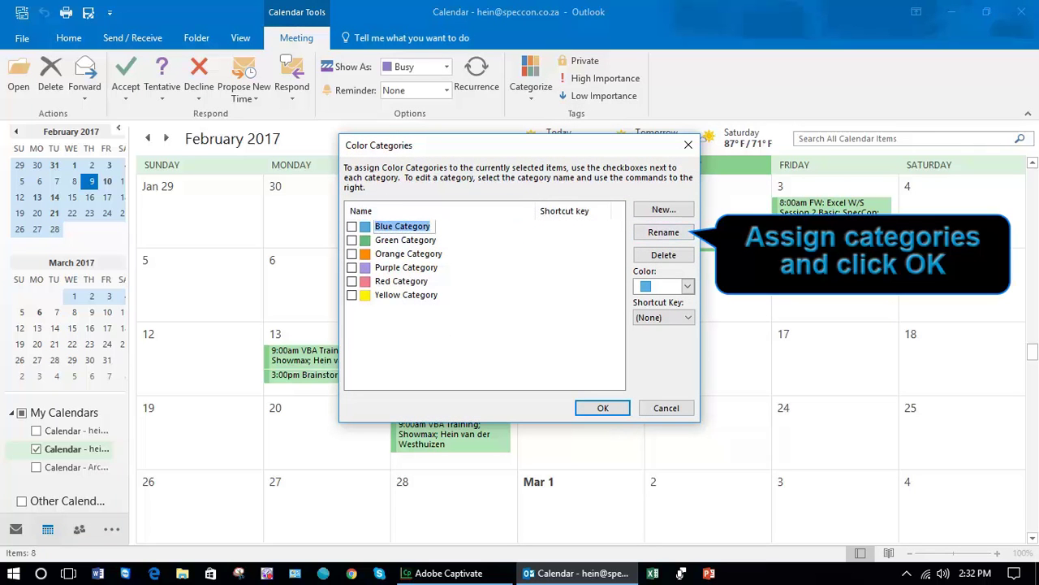
pyautogui.write('Meetings')
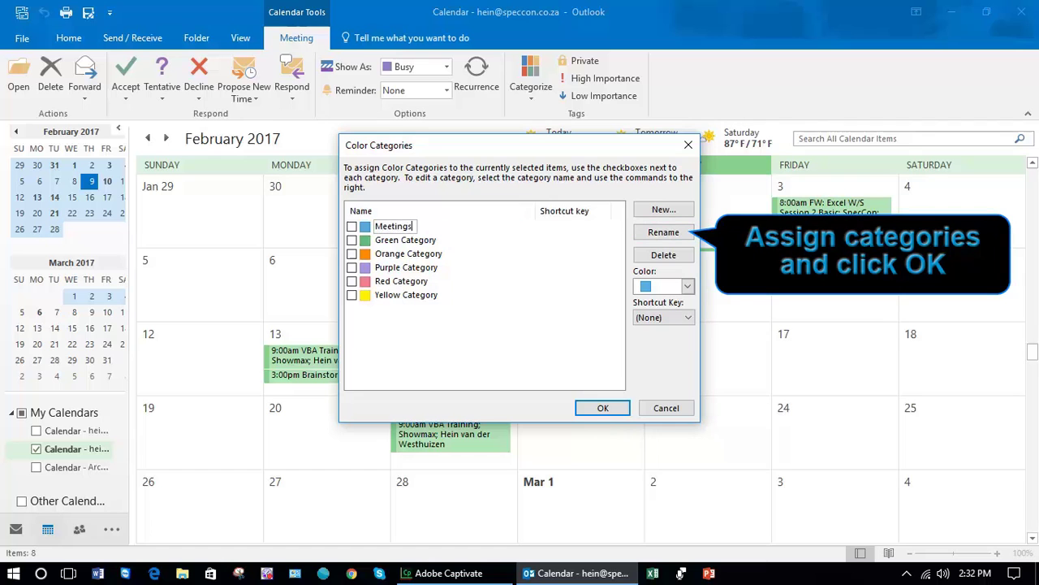
pyautogui.press('Return')
pyautogui.click(389, 275)
pyautogui.click(682, 235)
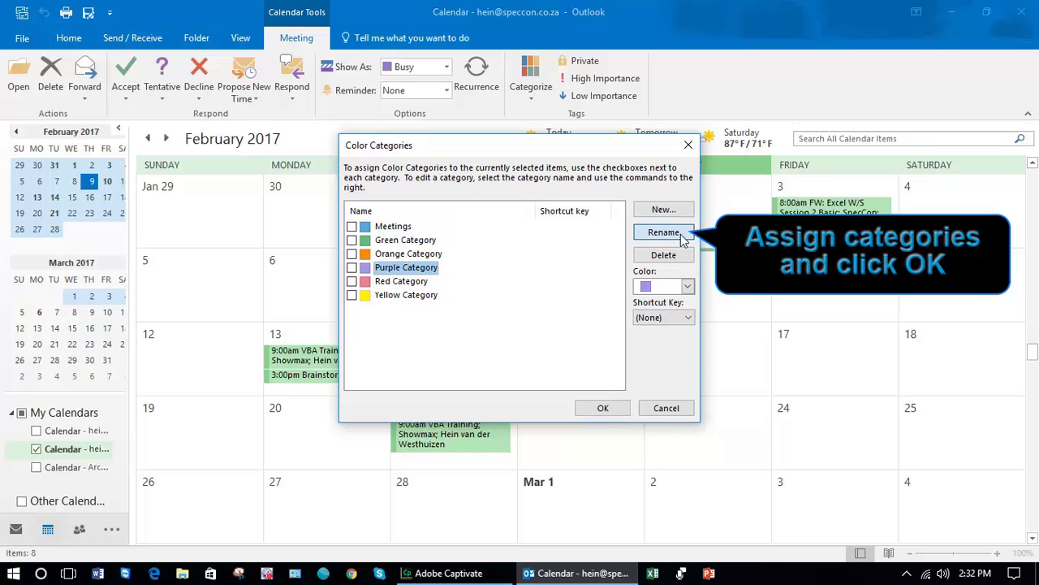
pyautogui.write('Training Se')
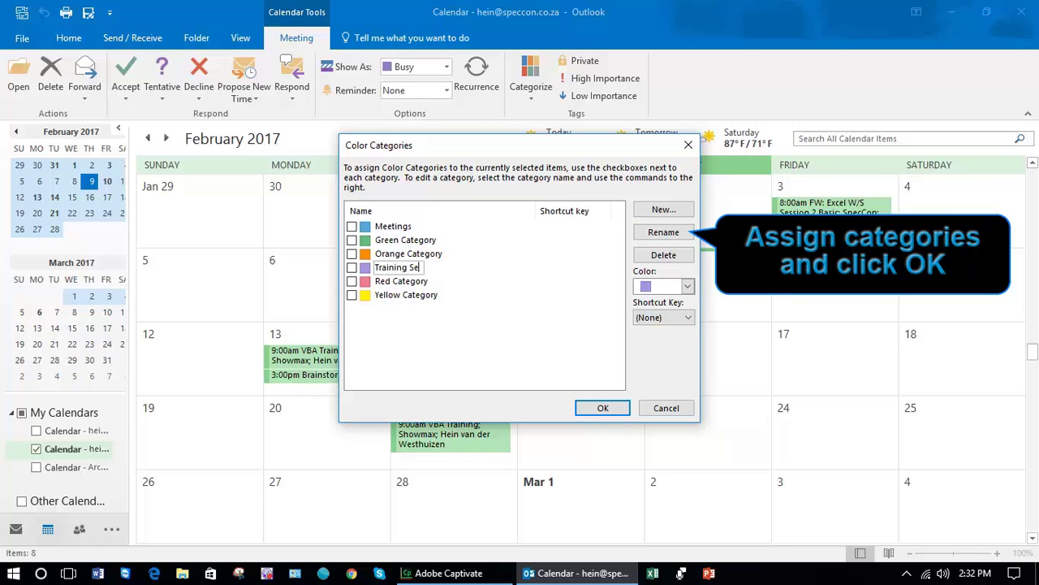
pyautogui.write('ssions')
pyautogui.click(615, 413)
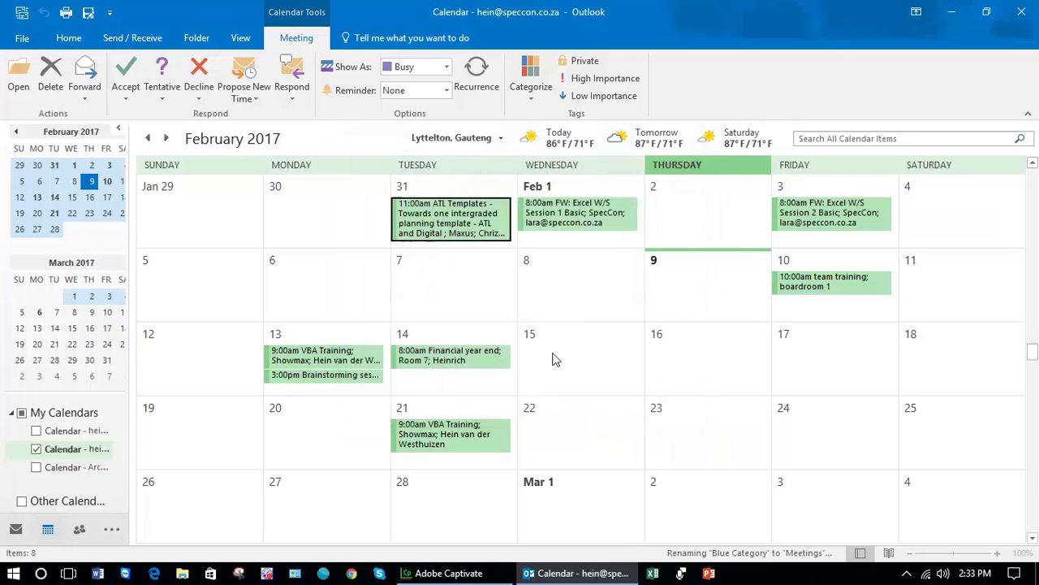
# - Tag the Jan 31 ATL Templates appointment Meetings and the Feb 3 Excel session Training Sessions
pyautogui.rightClick(498, 234)
pyautogui.moveTo(560, 433)
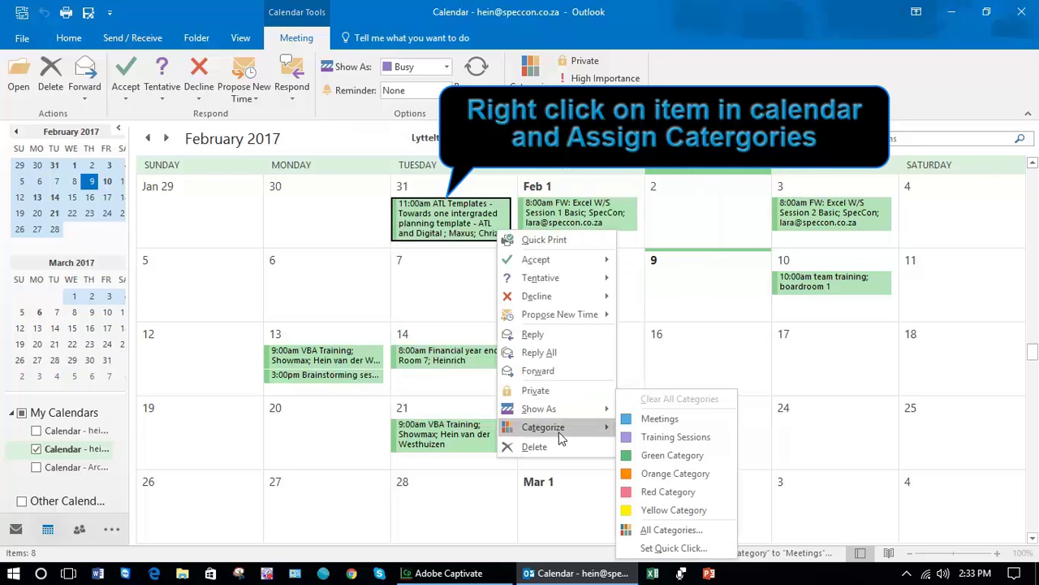
pyautogui.click(650, 418)
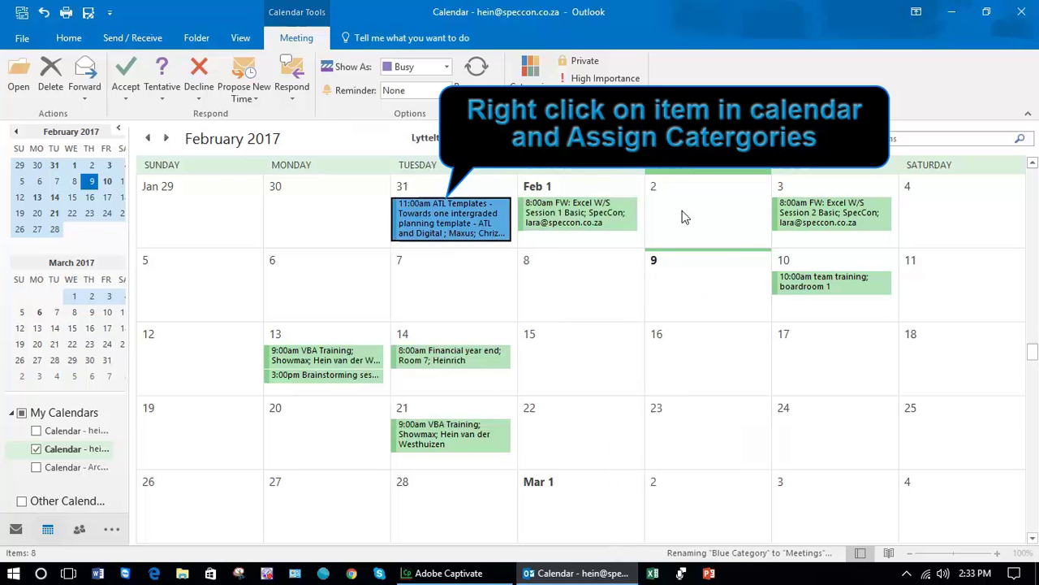
pyautogui.rightClick(828, 227)
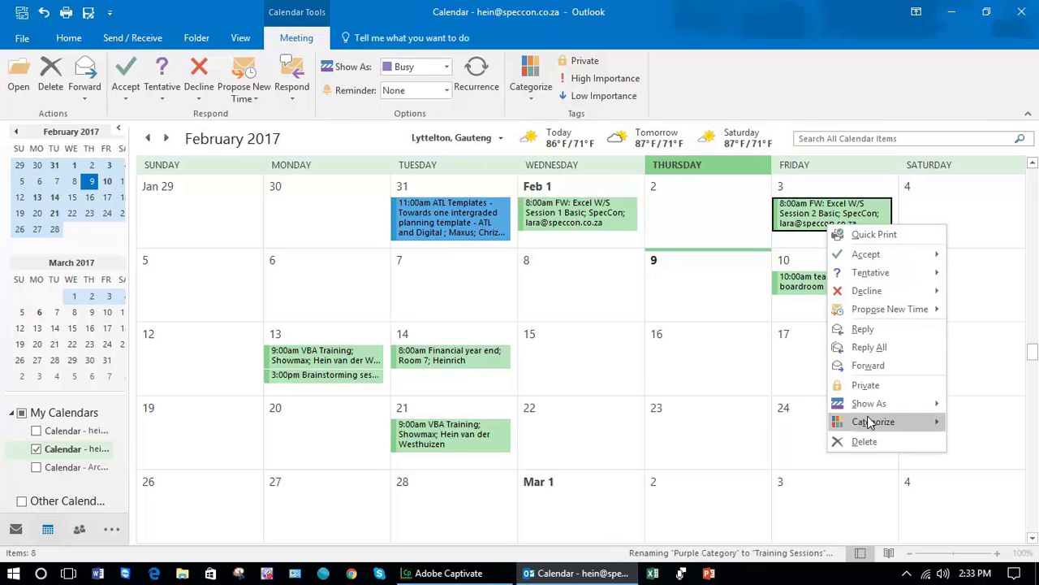
pyautogui.moveTo(870, 423)
pyautogui.click(794, 438)
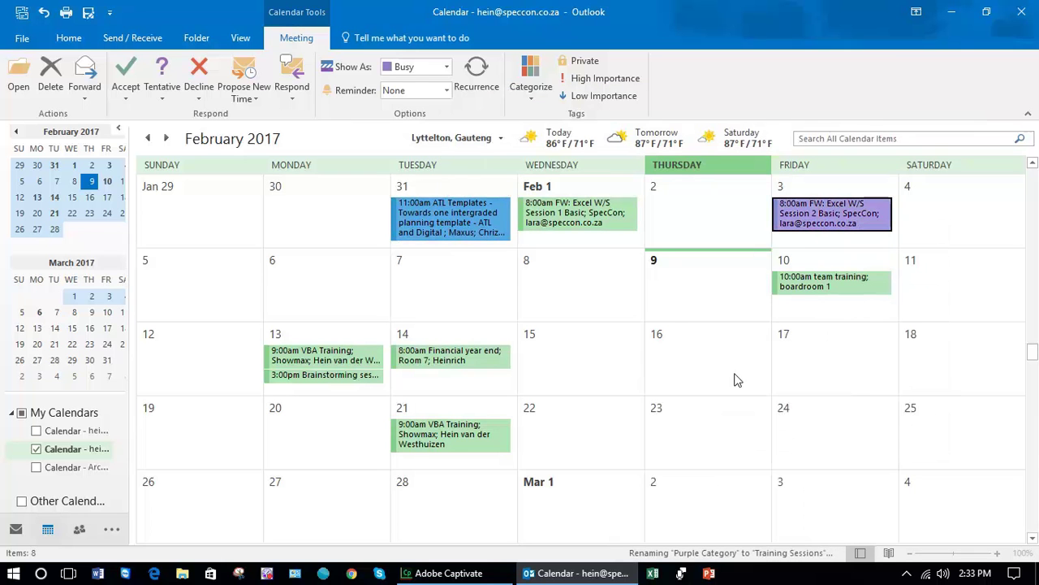
pyautogui.click(583, 320)
pyautogui.click(583, 321)
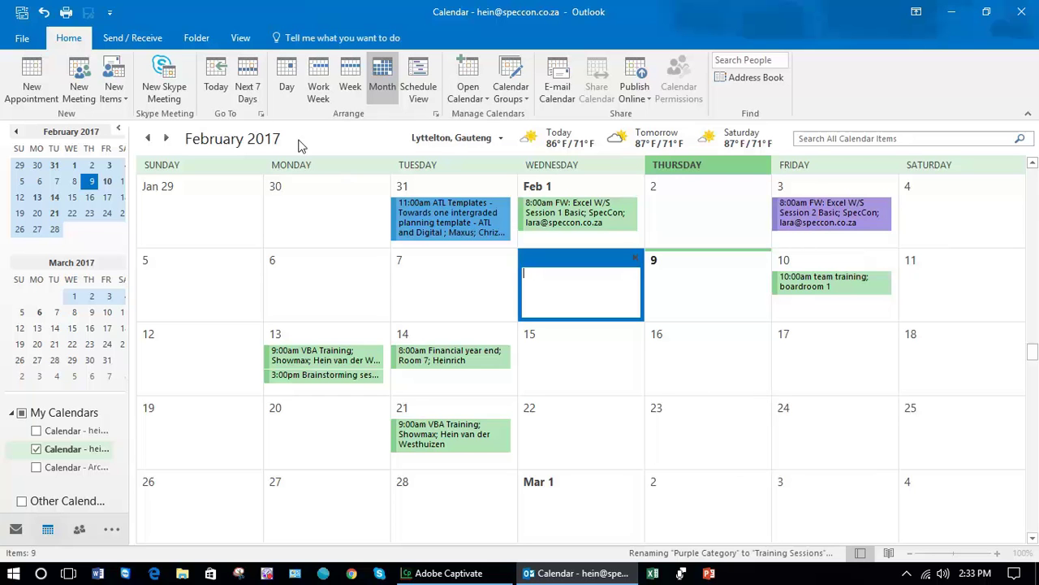
# - In Contacts business-card view, bring up the Categorize choices for a contact card
pyautogui.click(80, 529)
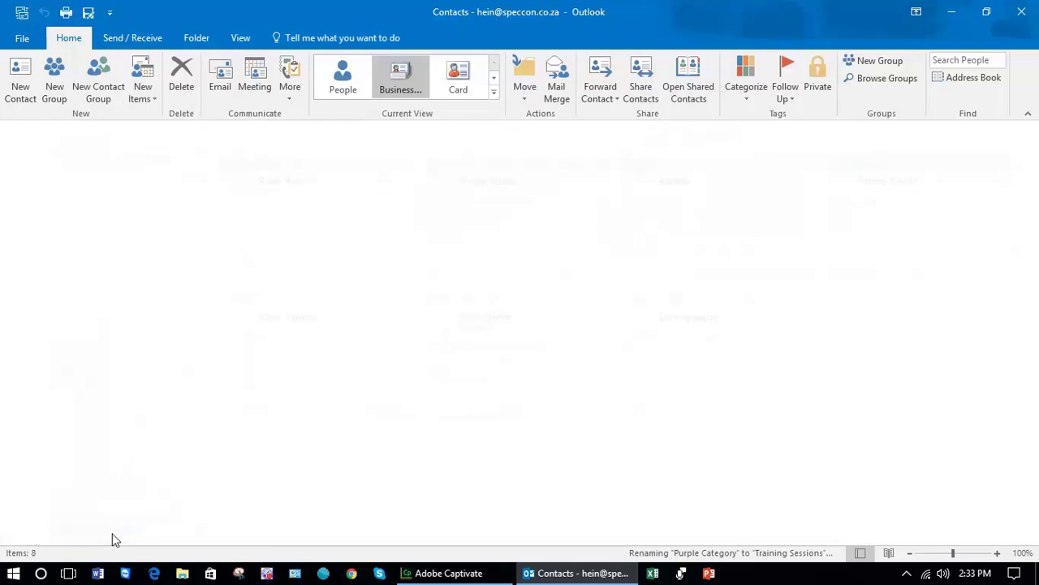
pyautogui.click(495, 327)
pyautogui.rightClick(495, 326)
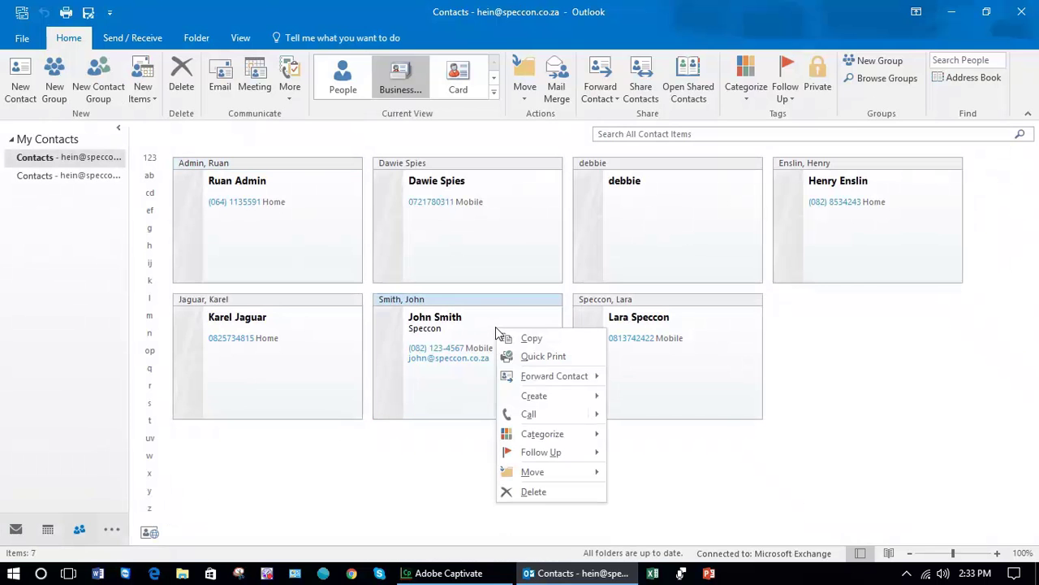
pyautogui.moveTo(595, 433)
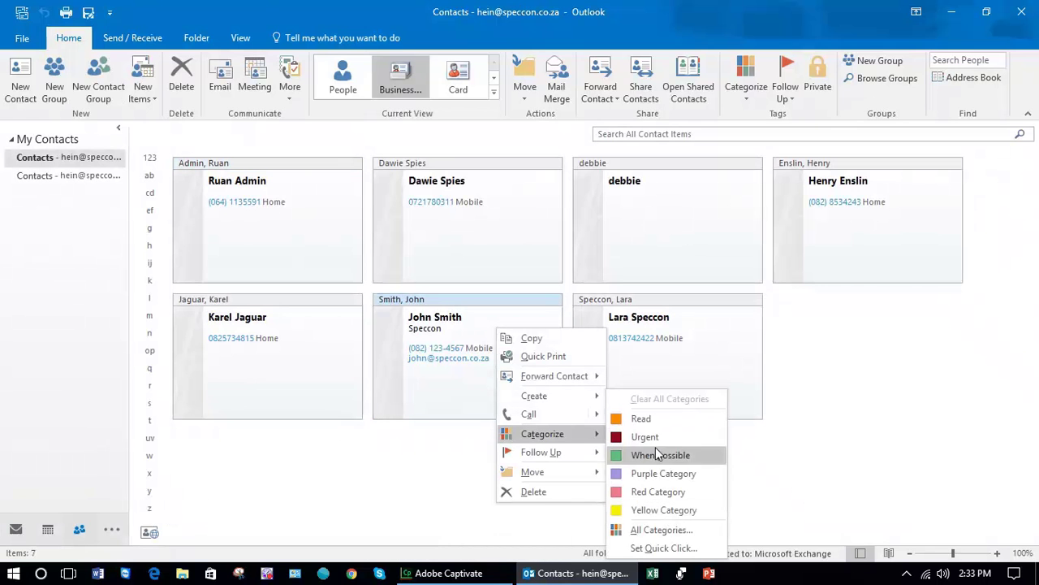